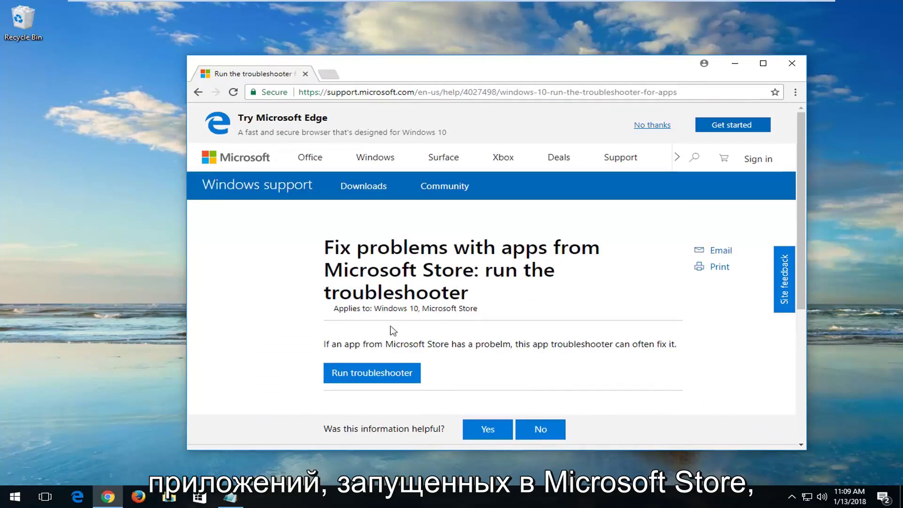
Step: Download the Microsoft Store apps troubleshooter from the support page and launch it, minimizing the browser
{"action": "left_click", "coordinate": [347, 378]}
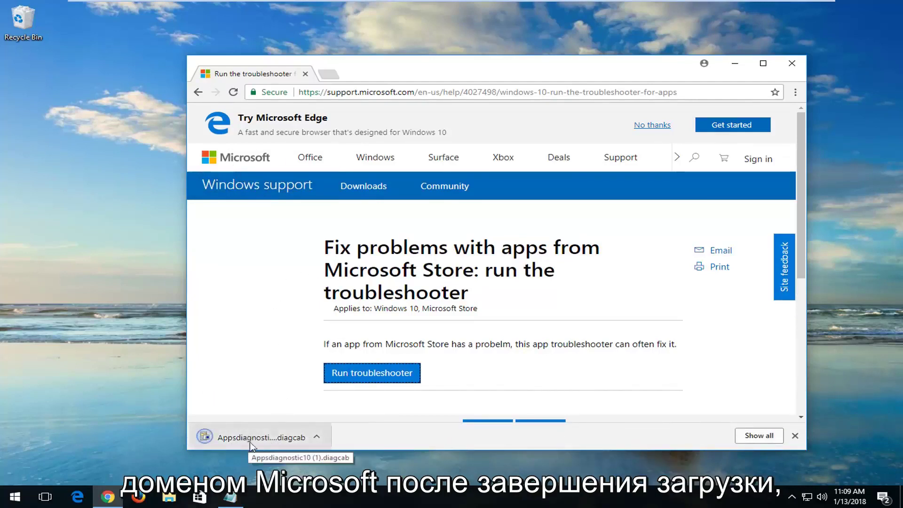
{"action": "left_click", "coordinate": [245, 441]}
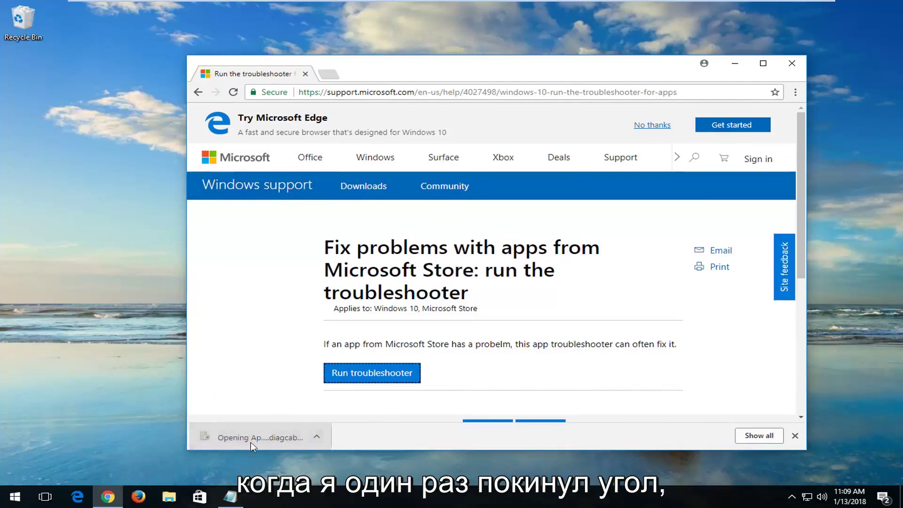
{"action": "left_click", "coordinate": [735, 66]}
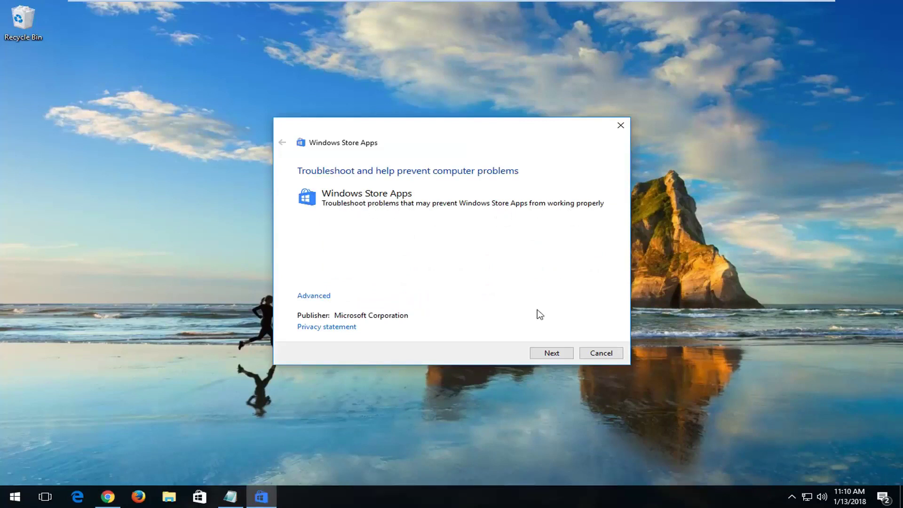
Step: Run the Windows Store Apps troubleshooter to completion, skipping the Microsoft account sign-in and restart pages, and close it
{"action": "left_click", "coordinate": [544, 353]}
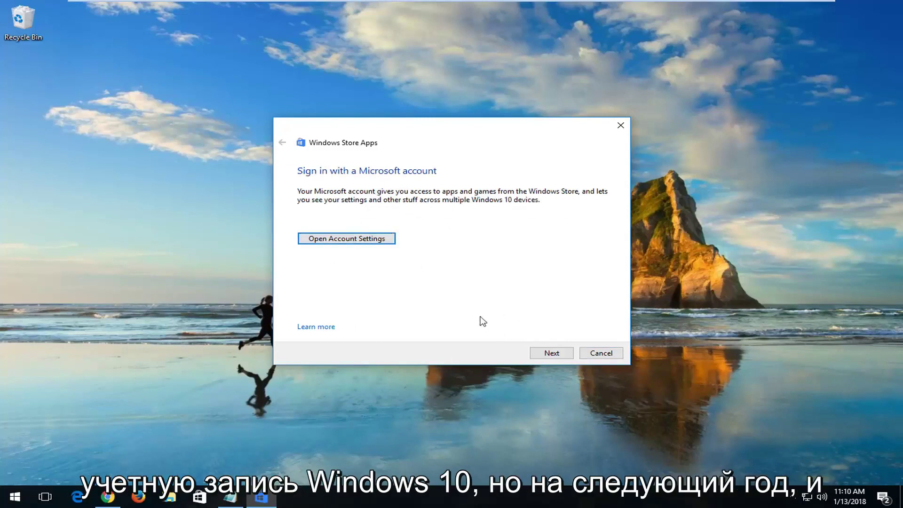
{"action": "left_click", "coordinate": [556, 354]}
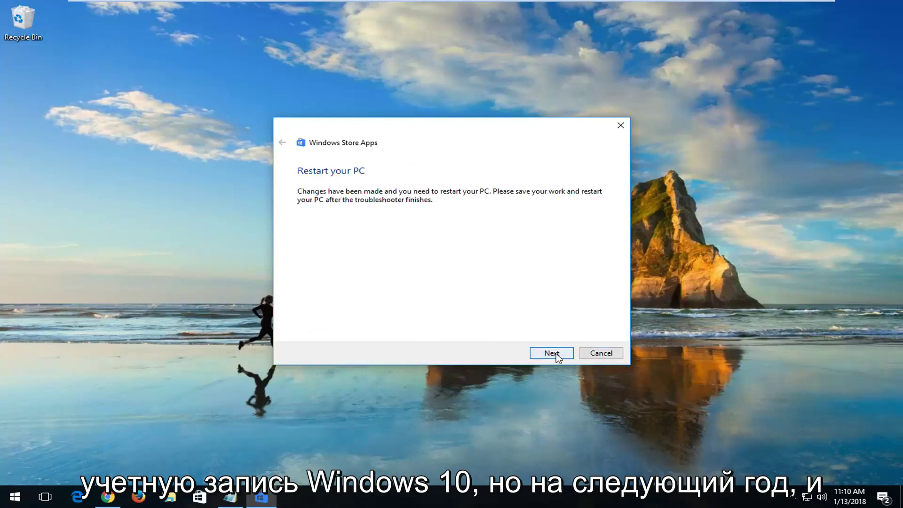
{"action": "left_click", "coordinate": [552, 354]}
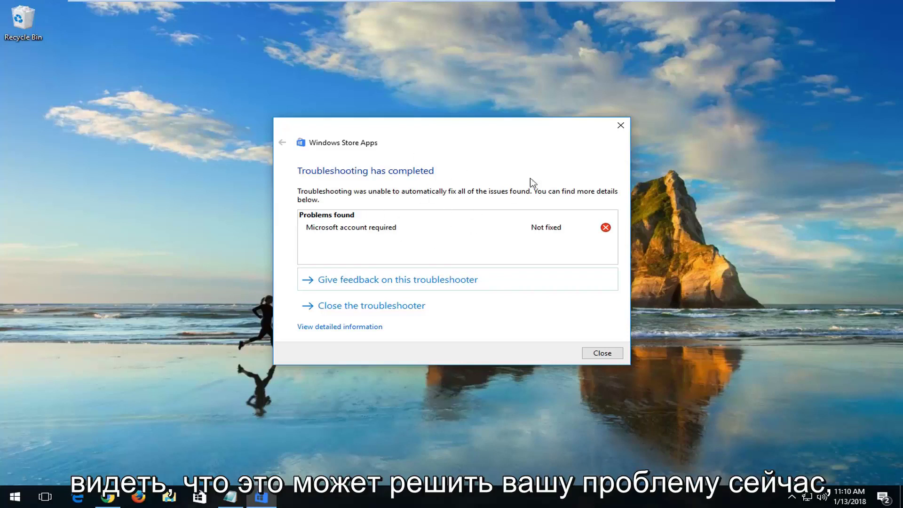
{"action": "left_click", "coordinate": [621, 126]}
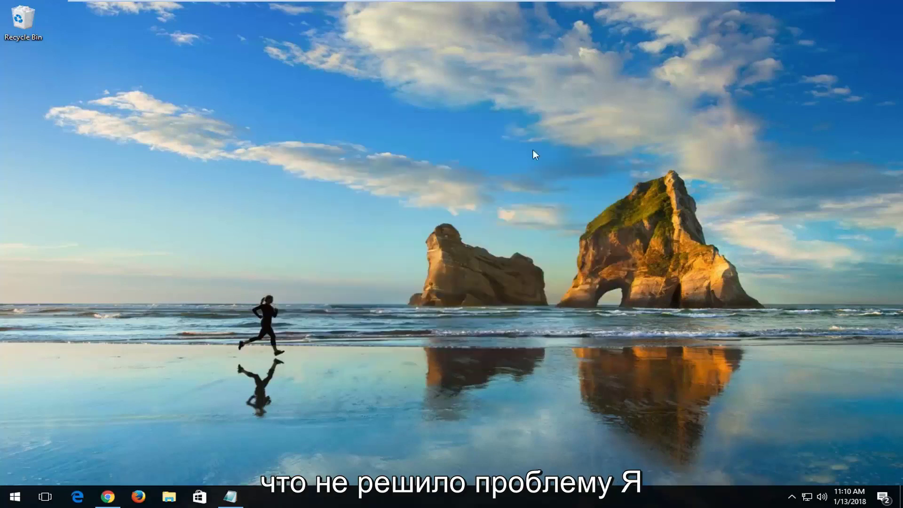
Step: Find Windows PowerShell through system search and launch it as administrator, allowing it to make changes to the device
{"action": "left_click", "coordinate": [14, 497]}
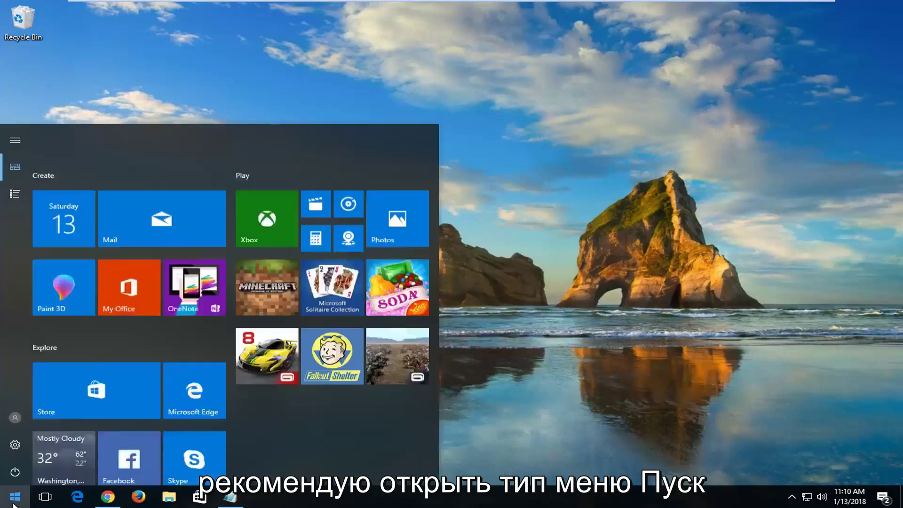
{"action": "type", "text": "windiow"}
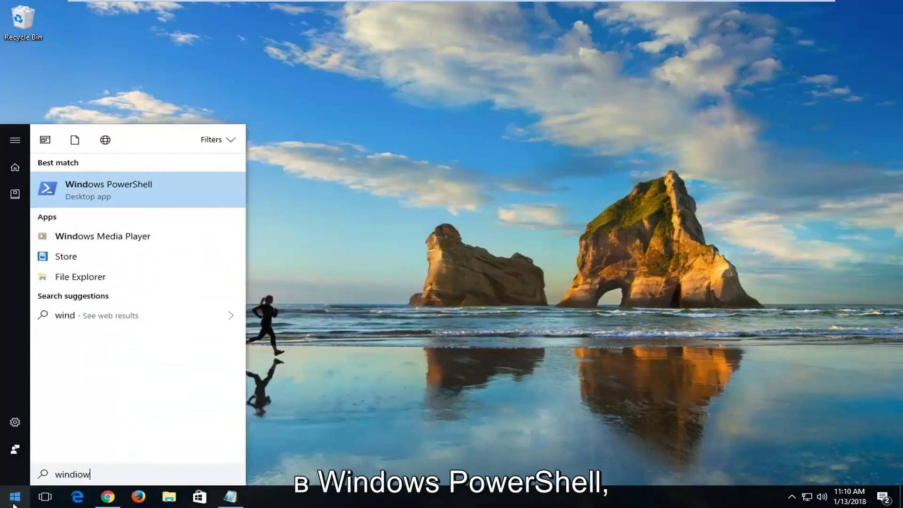
{"action": "key", "text": "BackSpace"}
{"action": "key", "text": "BackSpace"}
{"action": "key", "text": "BackSpace"}
{"action": "type", "text": "ows poe"}
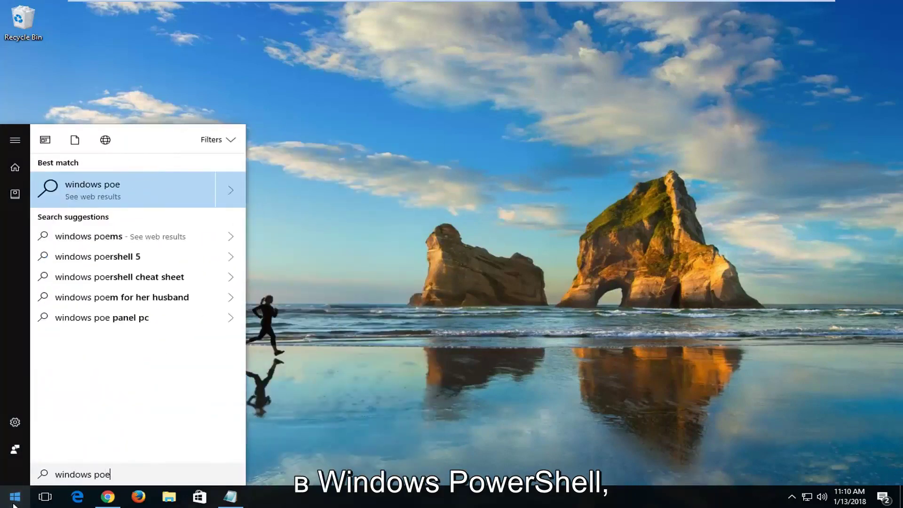
{"action": "key", "text": "BackSpace"}
{"action": "type", "text": "wershell"}
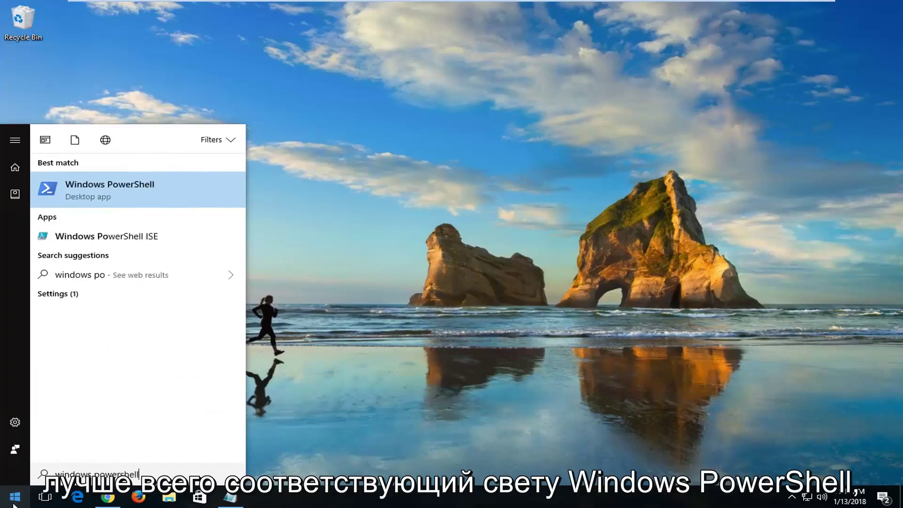
{"action": "right_click", "coordinate": [93, 194]}
{"action": "left_click", "coordinate": [122, 205]}
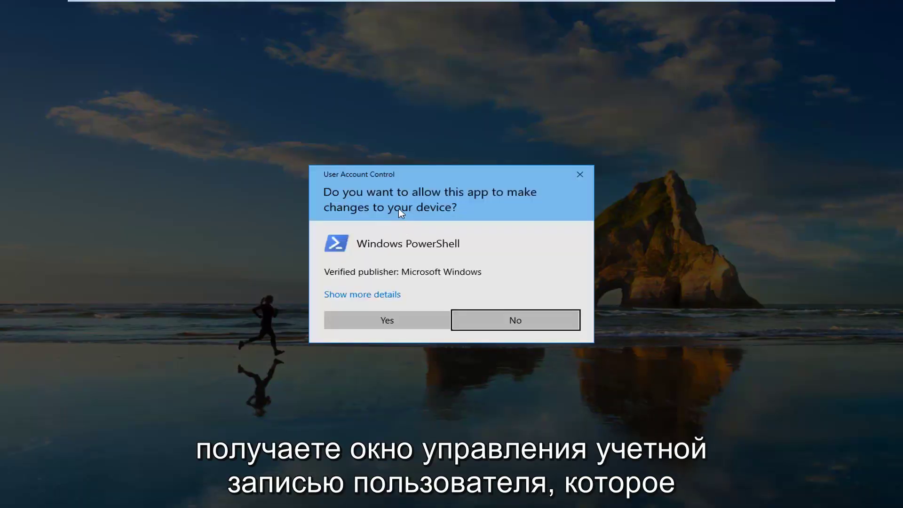
{"action": "left_click", "coordinate": [381, 320]}
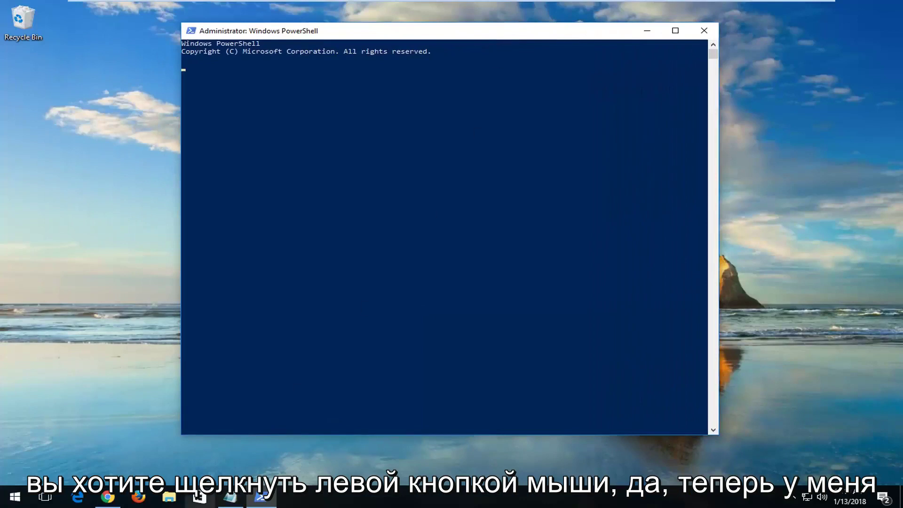
Step: Switch to Notepad and copy the selected Get-AppXPackage command listed for PowerShell
{"action": "left_click", "coordinate": [230, 496]}
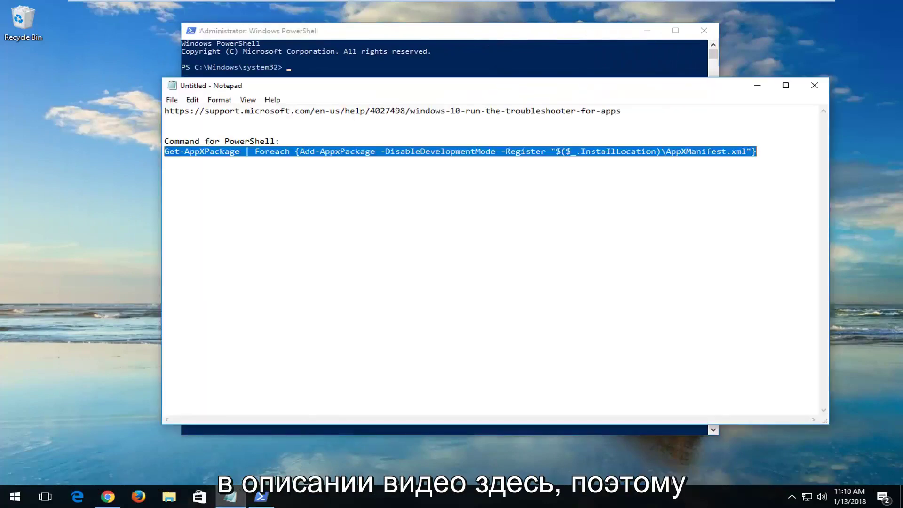
{"action": "right_click", "coordinate": [307, 156]}
{"action": "left_click", "coordinate": [334, 193]}
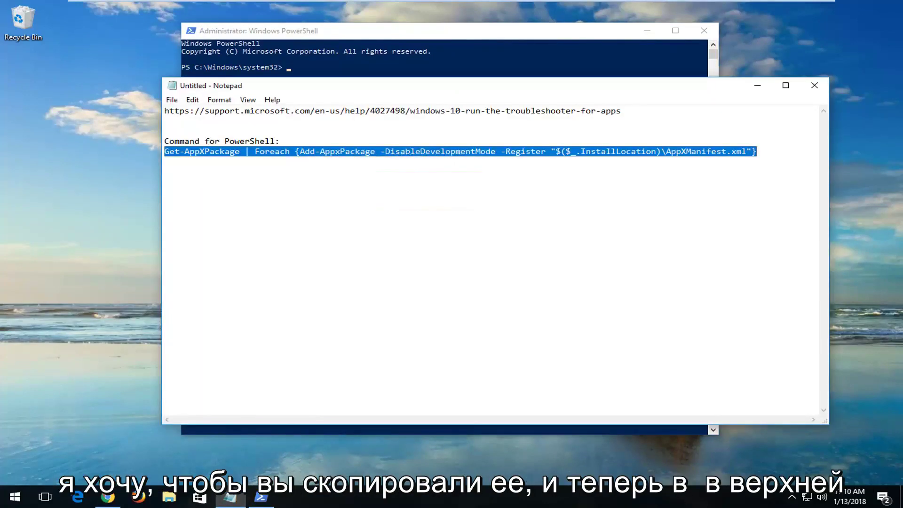
Step: Paste and run the copied Get-AppXPackage command in the administrator PowerShell window, closing the window once it finishes
{"action": "left_click", "coordinate": [561, 32]}
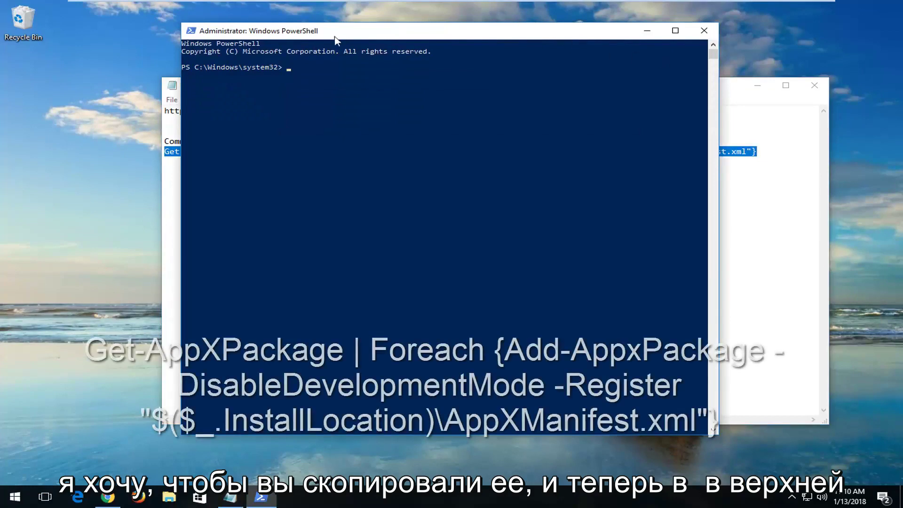
{"action": "right_click", "coordinate": [382, 33]}
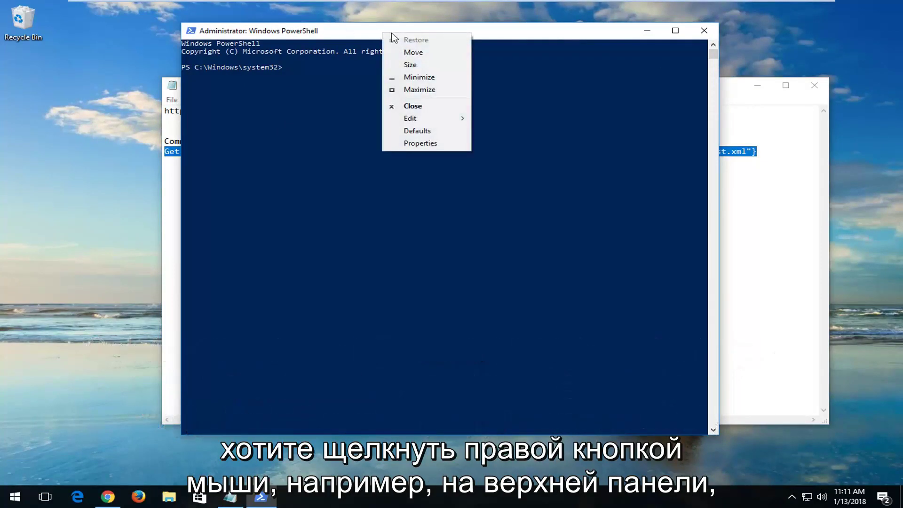
{"action": "left_click", "coordinate": [423, 123]}
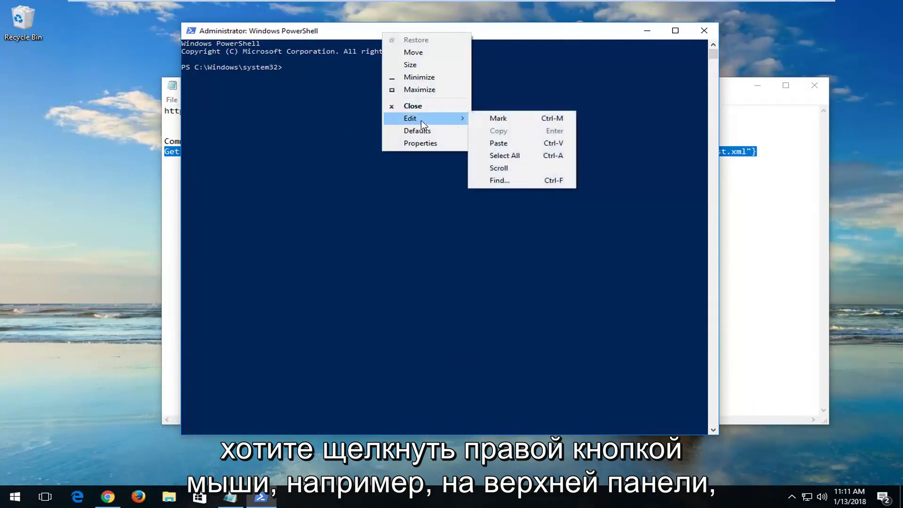
{"action": "left_click", "coordinate": [516, 145]}
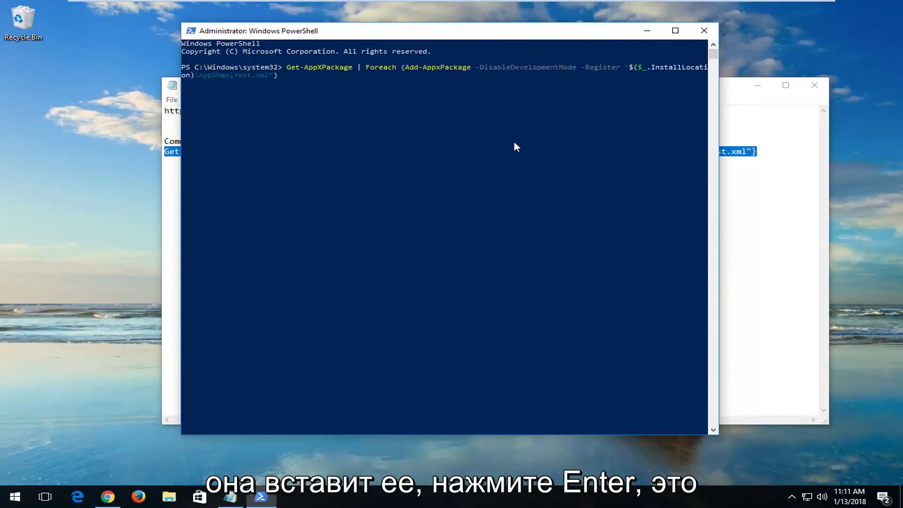
{"action": "key", "text": "Return"}
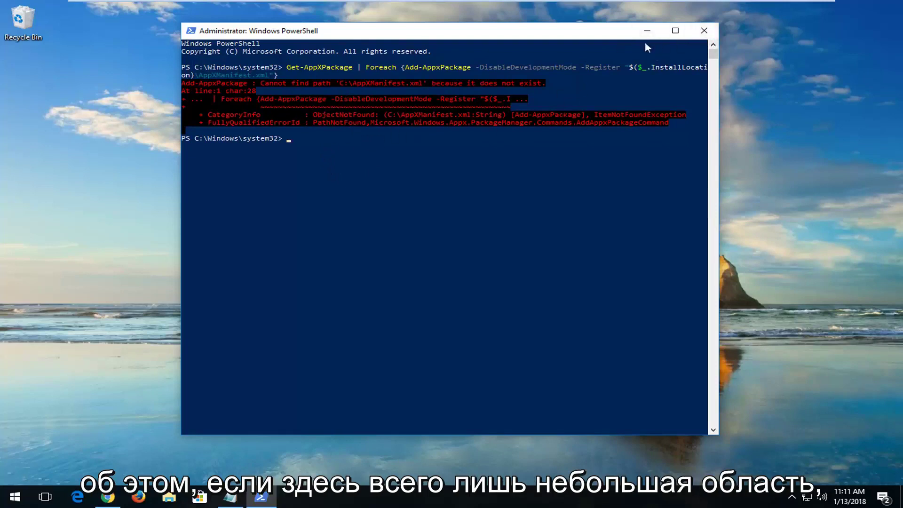
{"action": "left_click", "coordinate": [702, 31]}
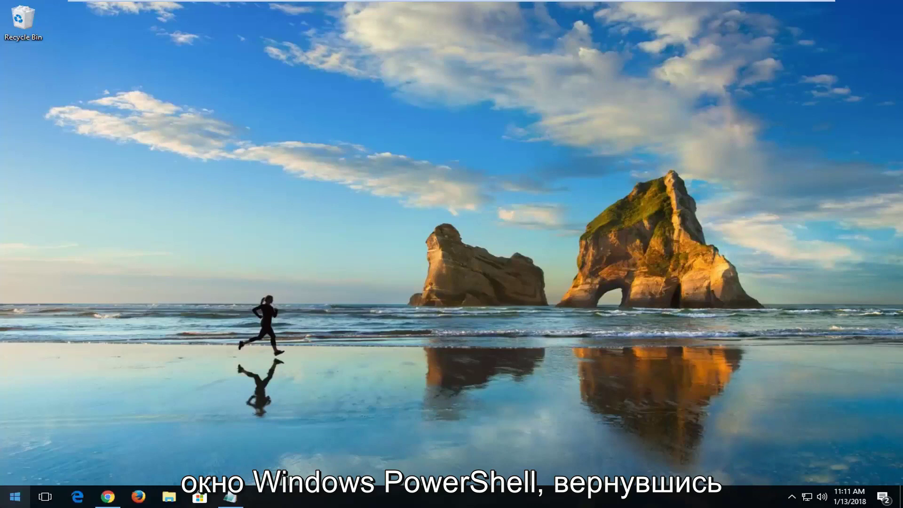
Step: Search for "store" and open Microsoft Store to check that it launches, closing it again
{"action": "left_click", "coordinate": [13, 500]}
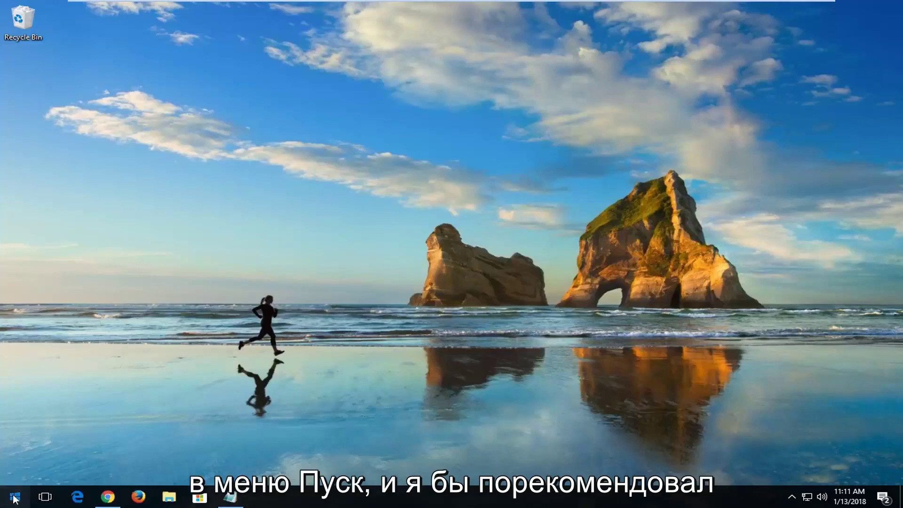
{"action": "type", "text": "store"}
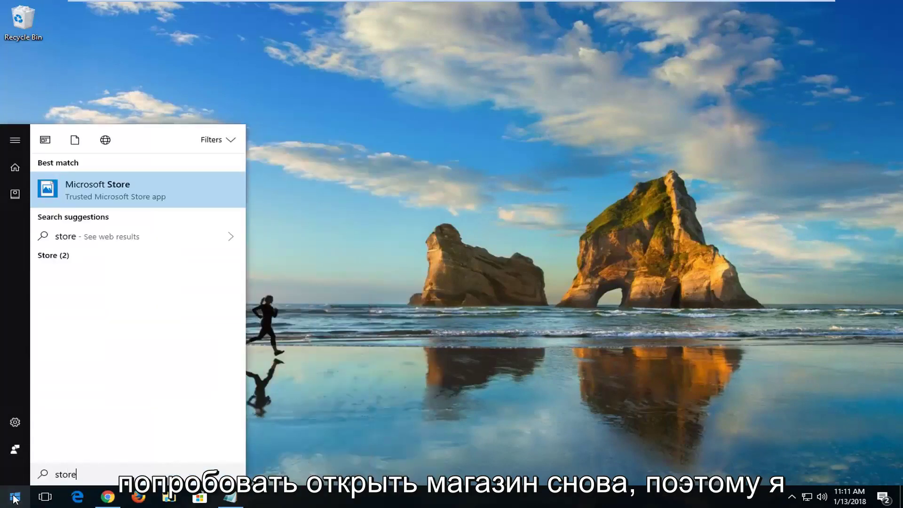
{"action": "left_click", "coordinate": [114, 195]}
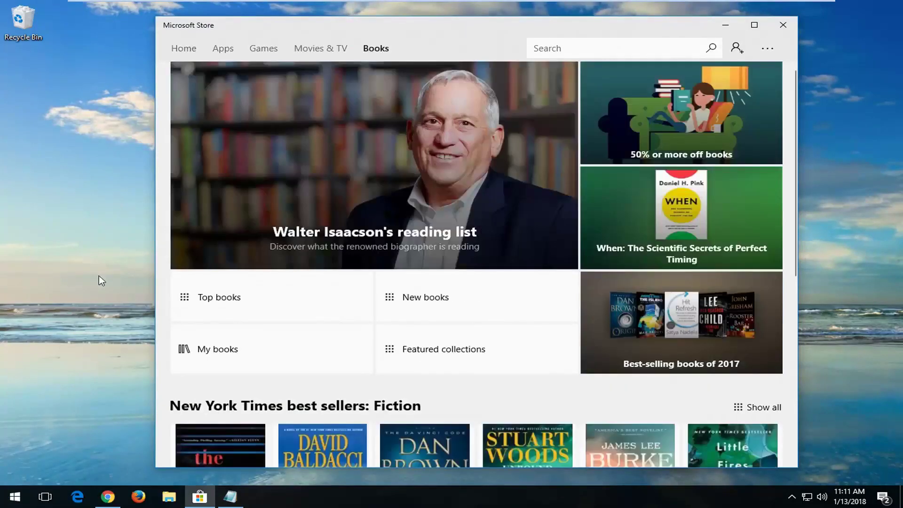
{"action": "left_click", "coordinate": [772, 24]}
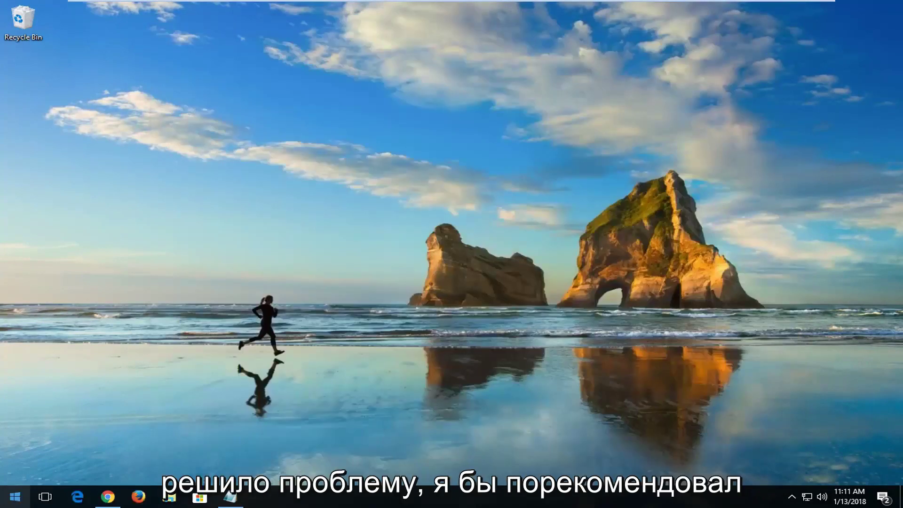
Step: Search for "system restore" and view the System Protection settings under Create a restore point, closing the dialog without changes
{"action": "left_click", "coordinate": [15, 498]}
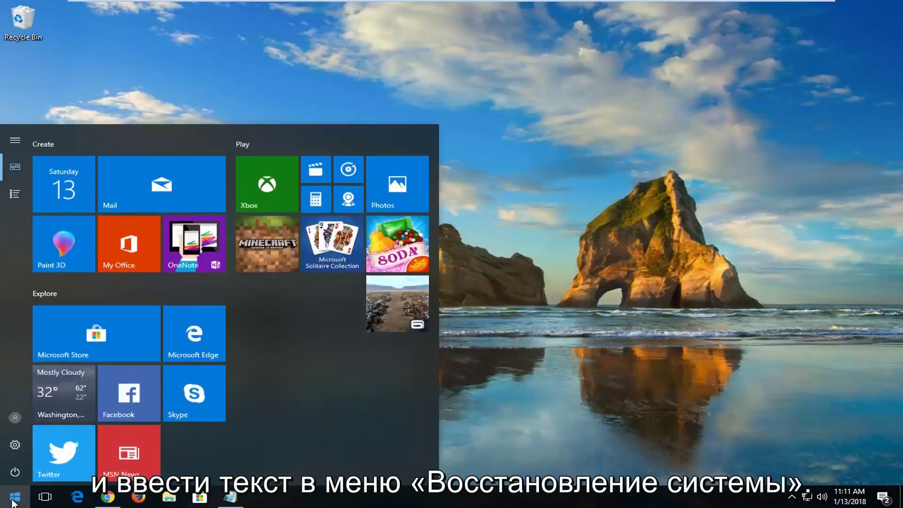
{"action": "left_click", "coordinate": [13, 501]}
{"action": "type", "text": "system restore"}
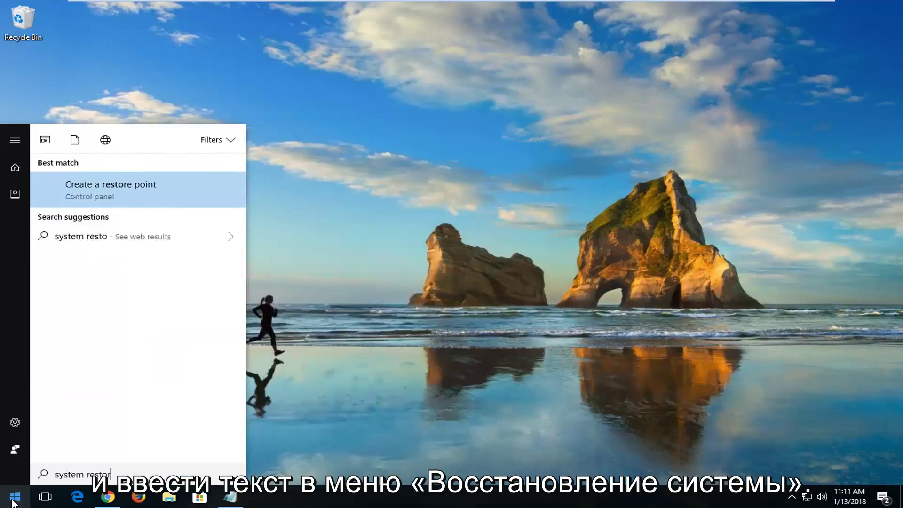
{"action": "left_click", "coordinate": [93, 198]}
{"action": "left_click_drag", "start_coordinate": [244, 97], "coordinate": [362, 103]}
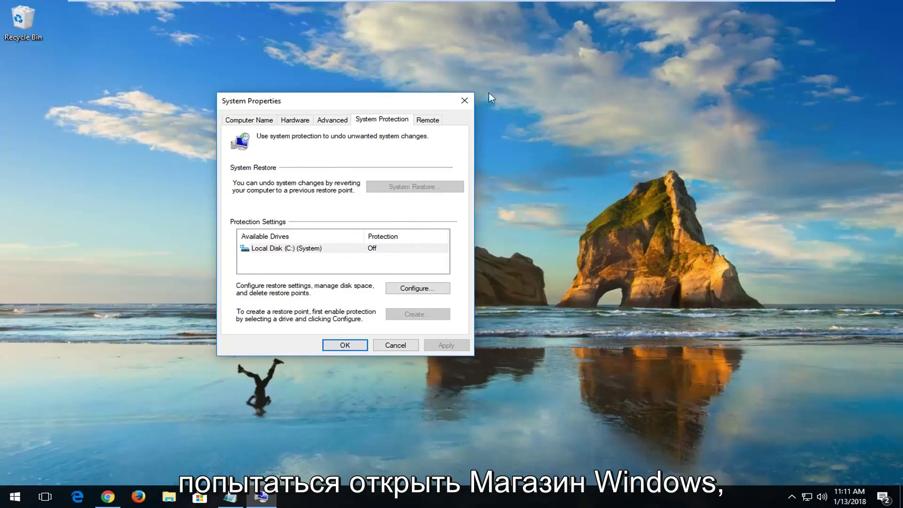
{"action": "left_click", "coordinate": [463, 102]}
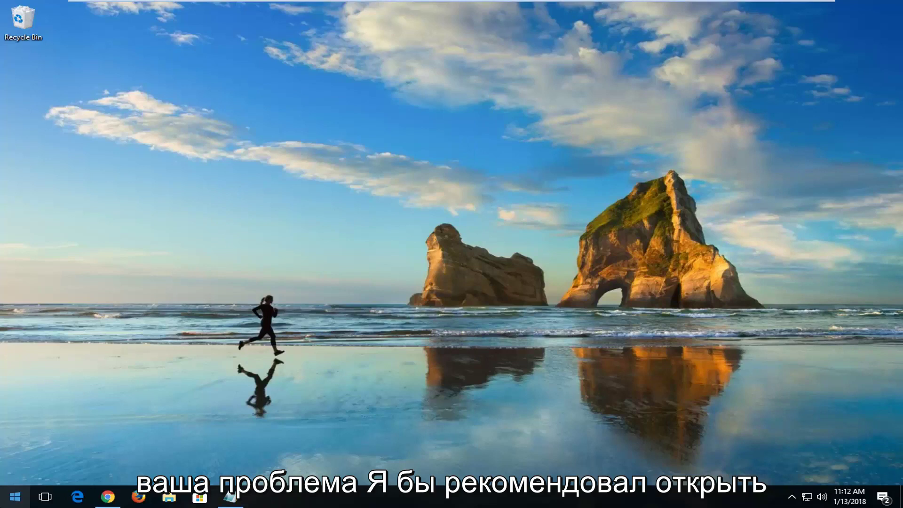
Step: Find Command Prompt by searching for "cmd" and launch it as administrator, allowing it to make changes to the device
{"action": "left_click", "coordinate": [20, 496]}
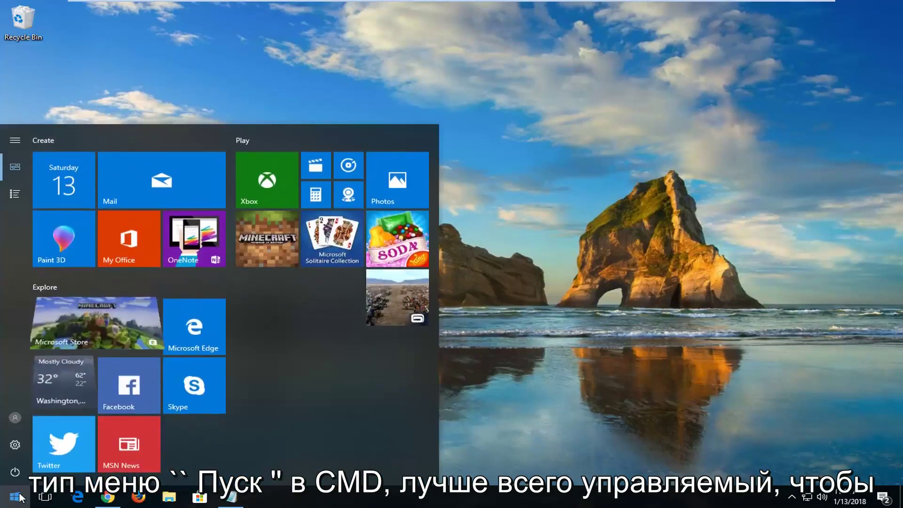
{"action": "type", "text": "cmd"}
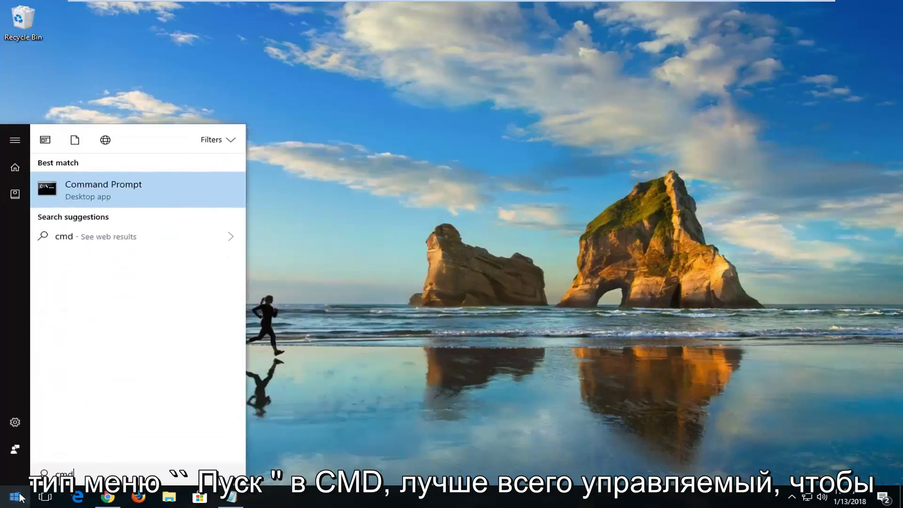
{"action": "right_click", "coordinate": [106, 194]}
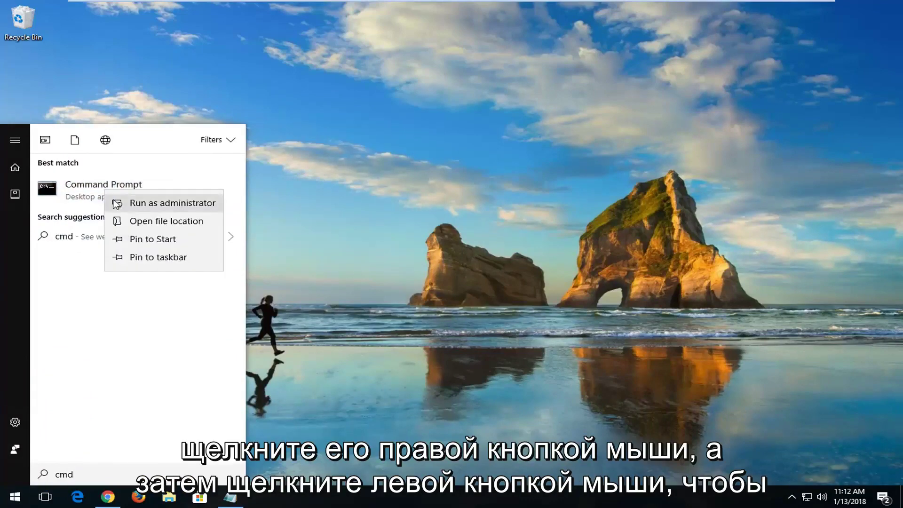
{"action": "left_click", "coordinate": [138, 204]}
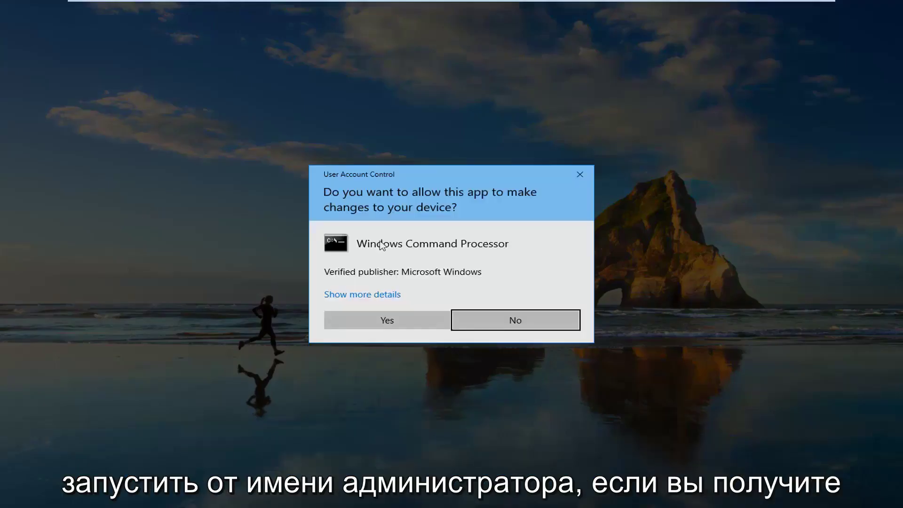
{"action": "left_click", "coordinate": [376, 327]}
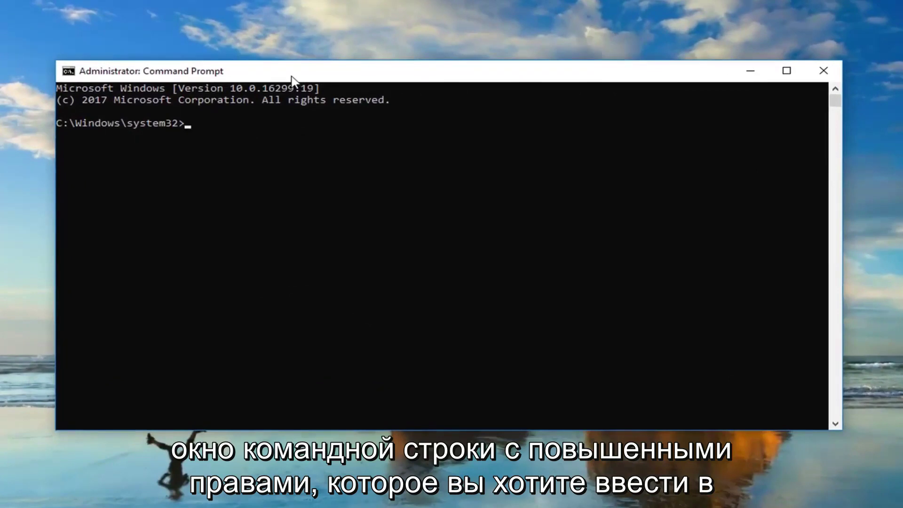
Step: Start a system file scan with the command sfc /scannow in the administrator Command Prompt
{"action": "type", "text": "sfc"}
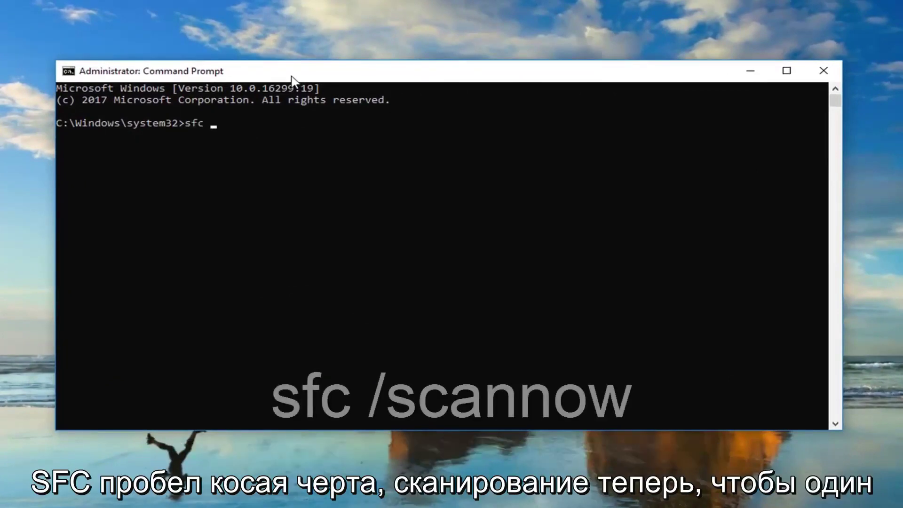
{"action": "type", "text": " /sc"}
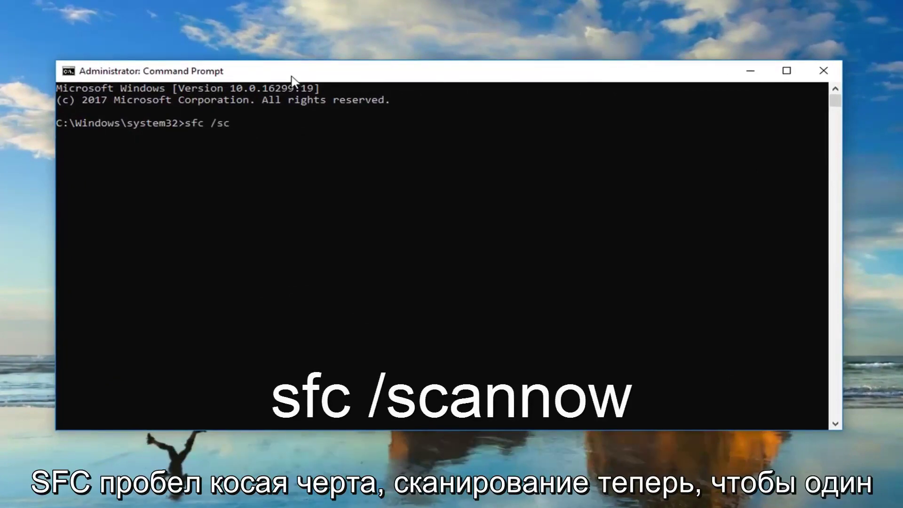
{"action": "type", "text": "annow"}
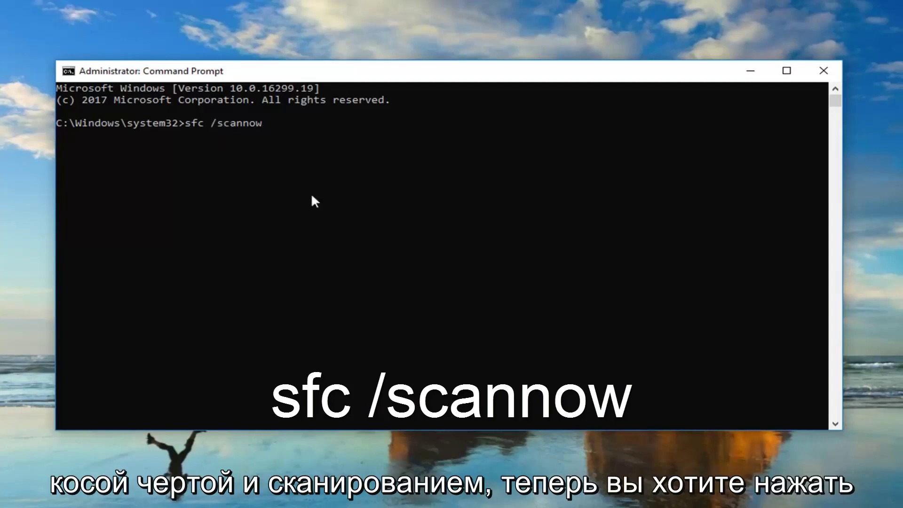
{"action": "key", "text": "Return"}
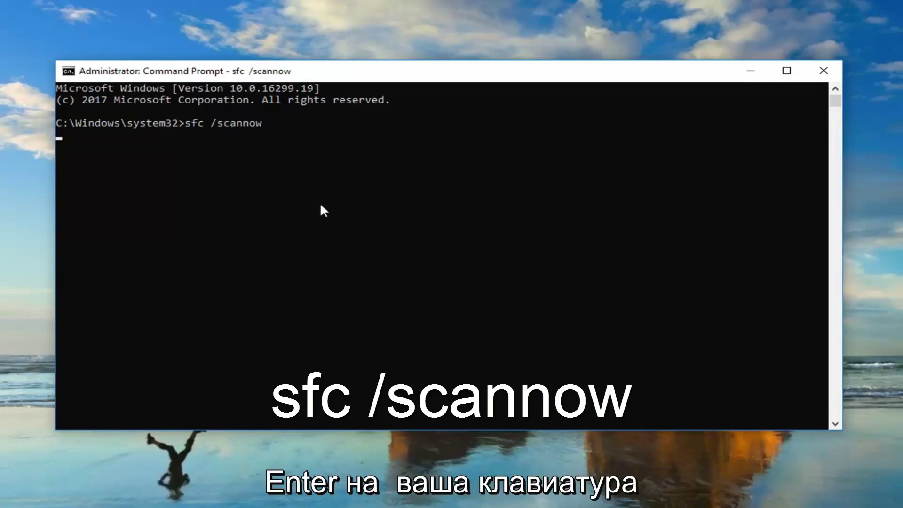